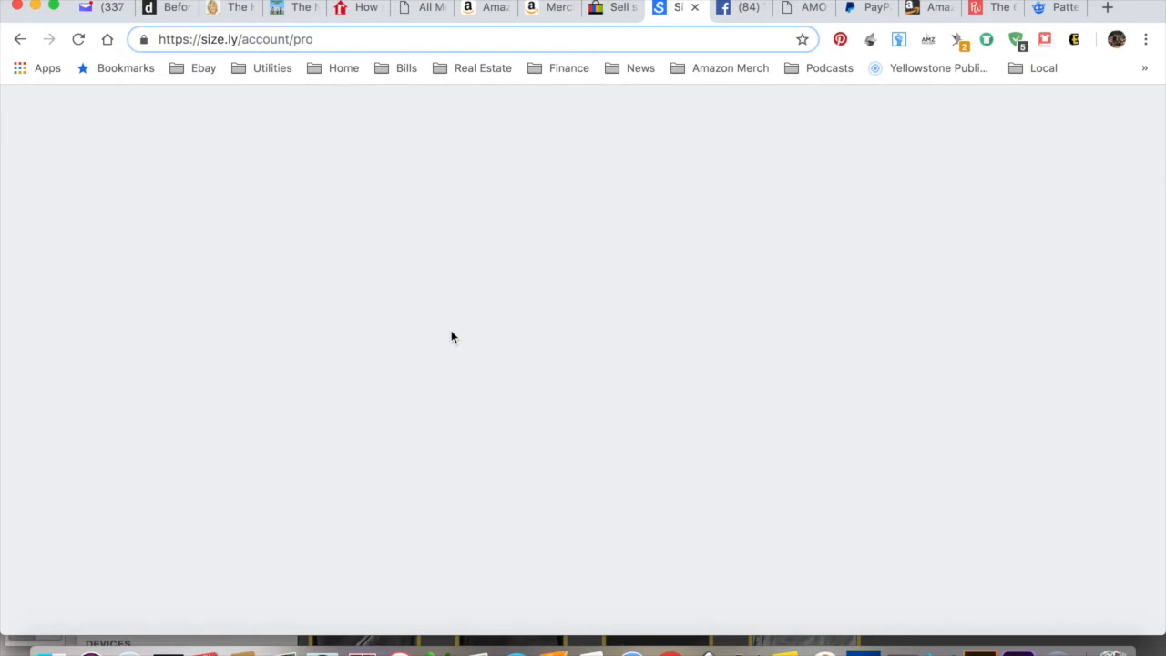
Search the clothing templates page for "jacket".
scroll(451, 337, up, 10)
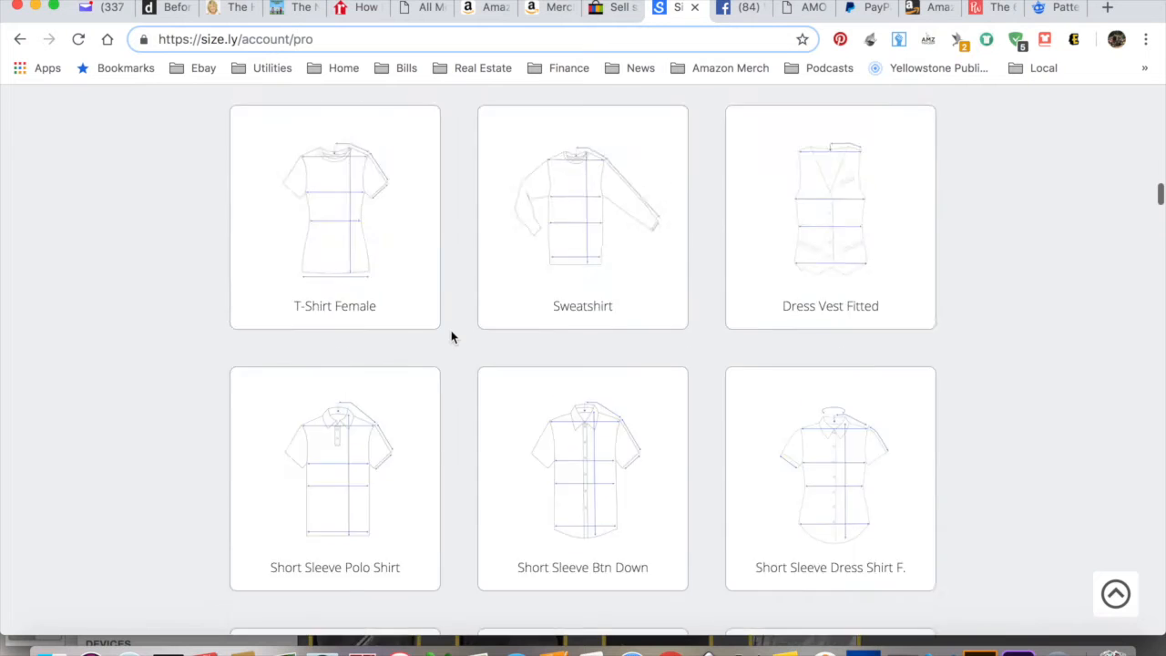
scroll(451, 337, up, 10)
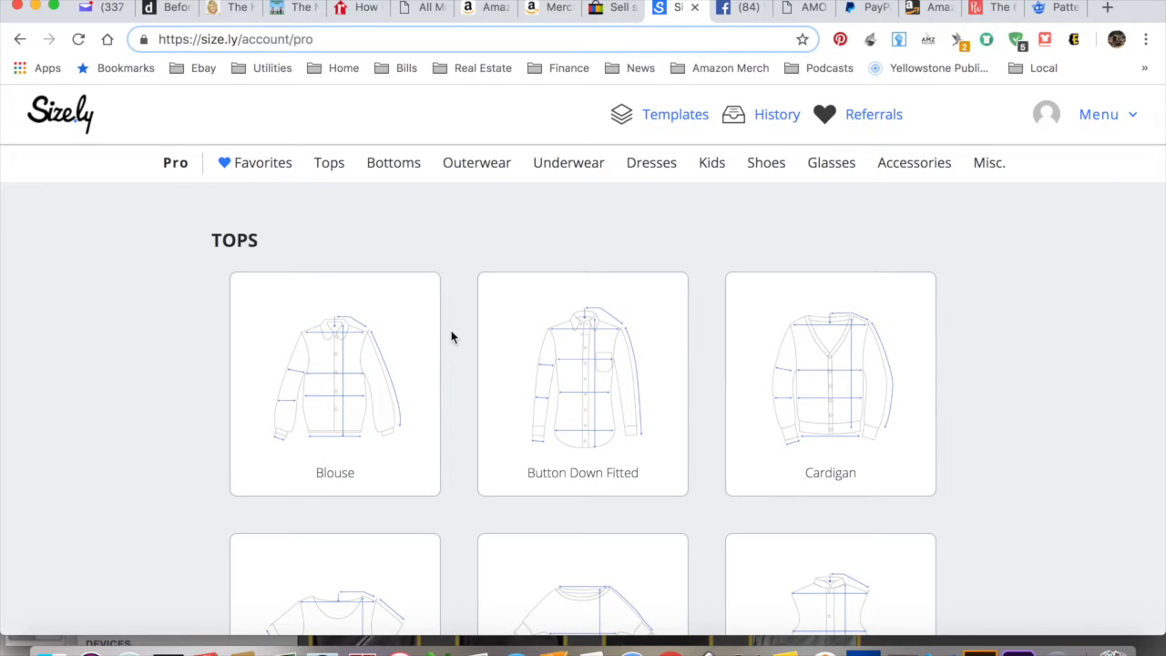
key(super+f)
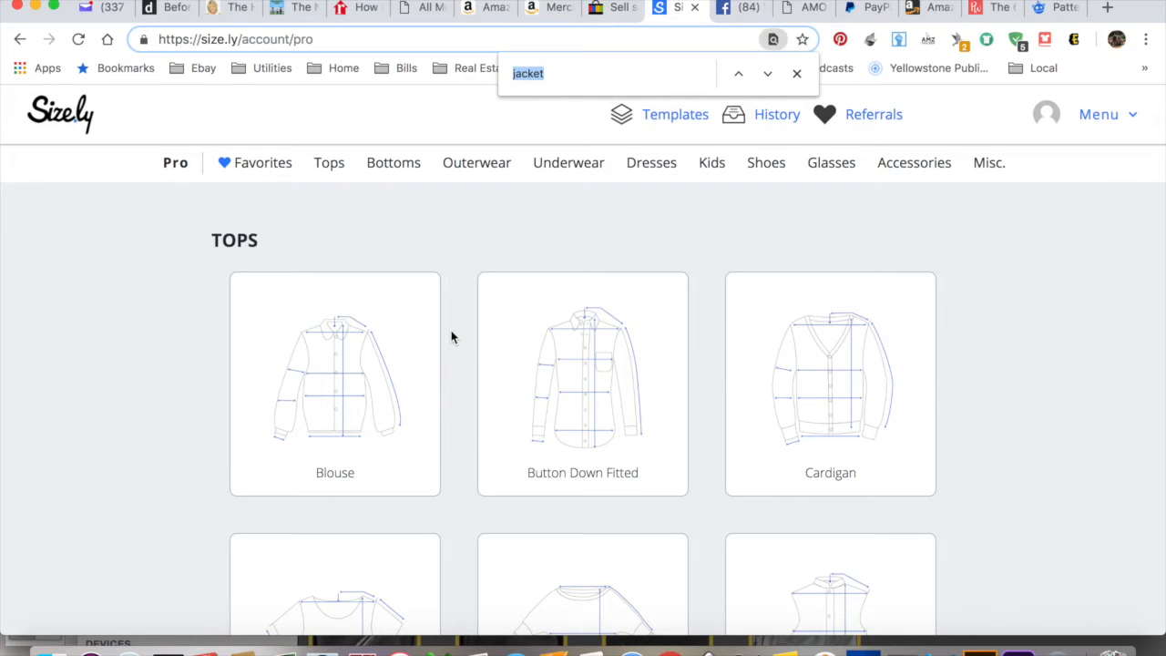
click(567, 76)
key(Return)
drag(567, 77, 510, 75)
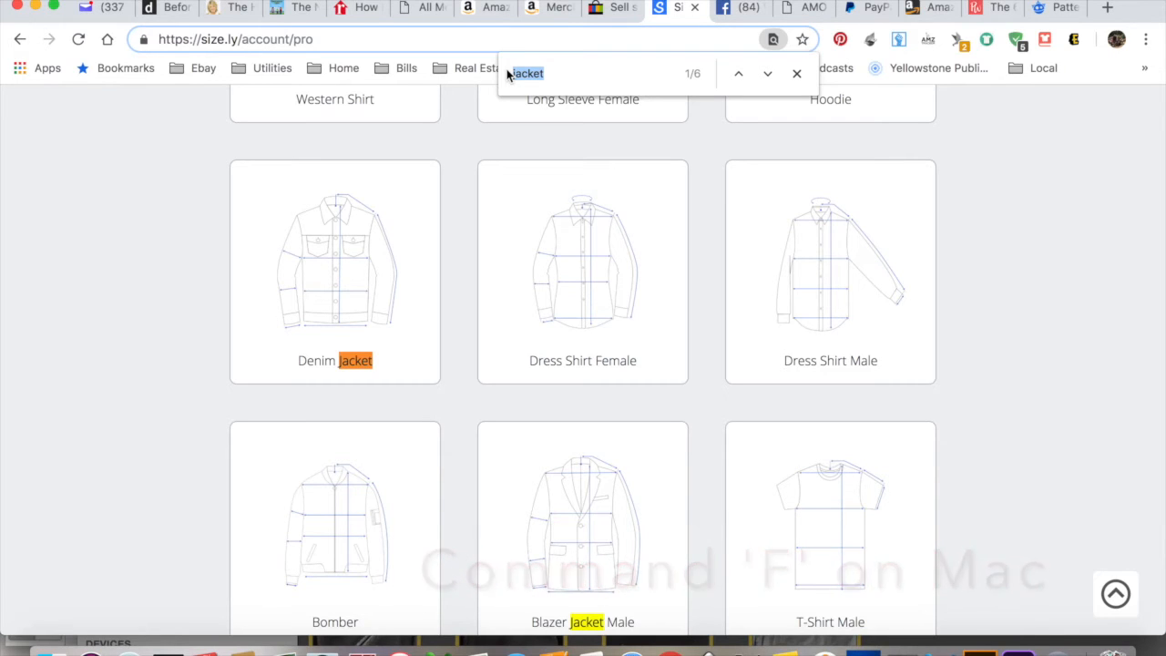
click(597, 78)
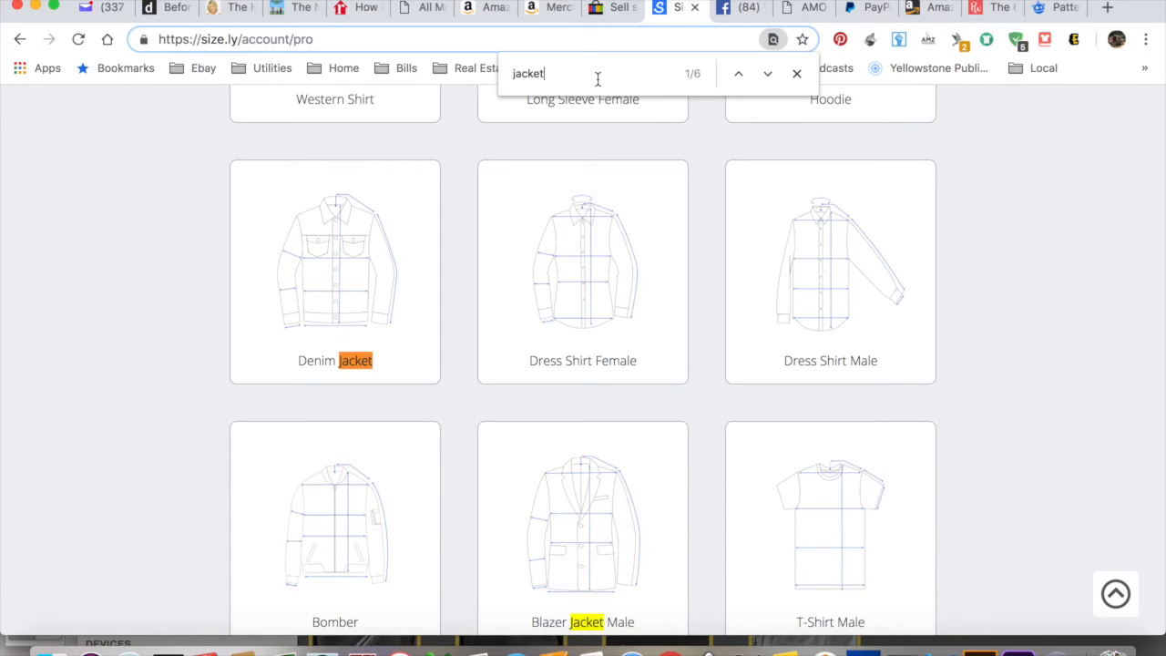
Go through the jacket matches to the Motorcycle Jacket template and open it.
key(Return)
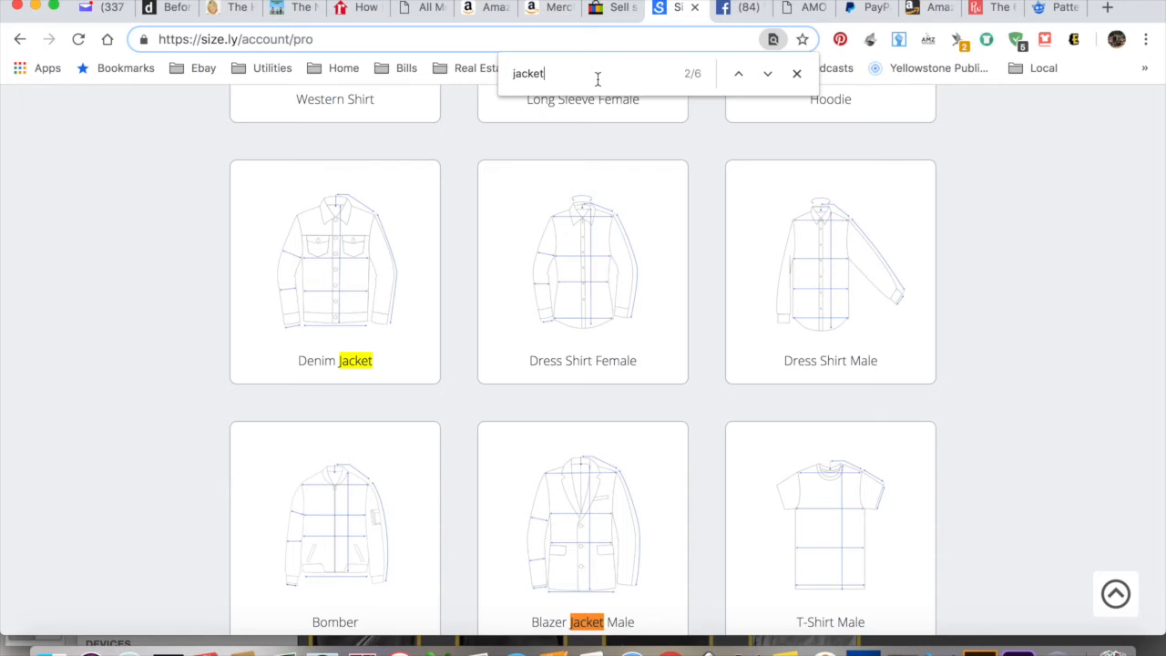
key(Return)
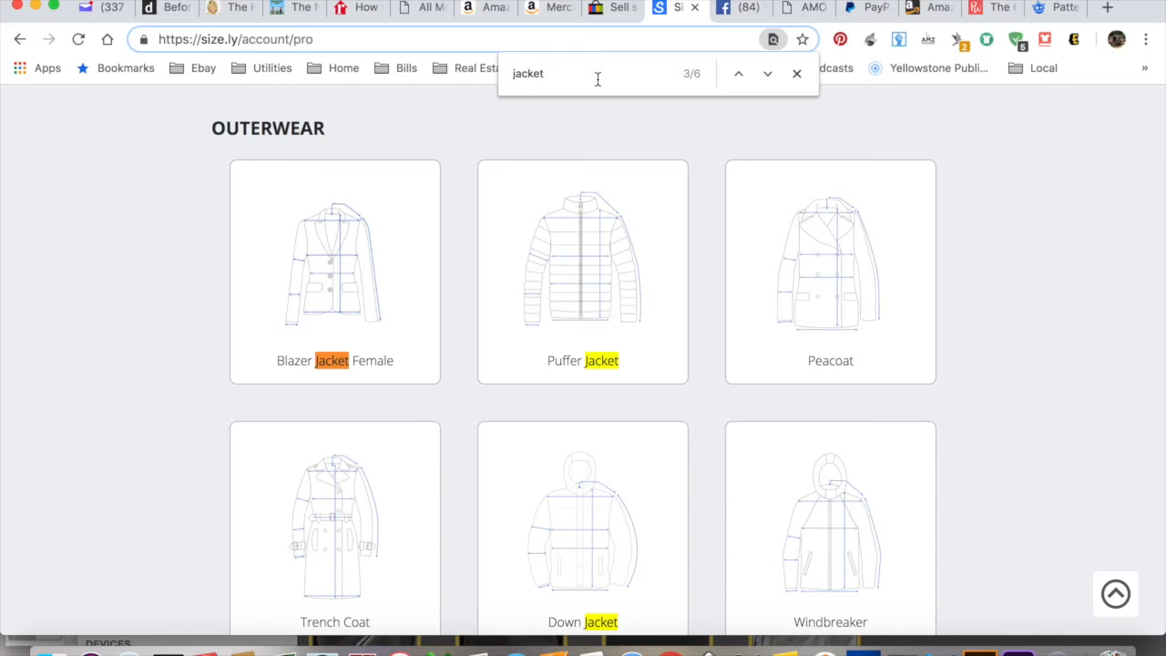
key(Return)
key(Return)
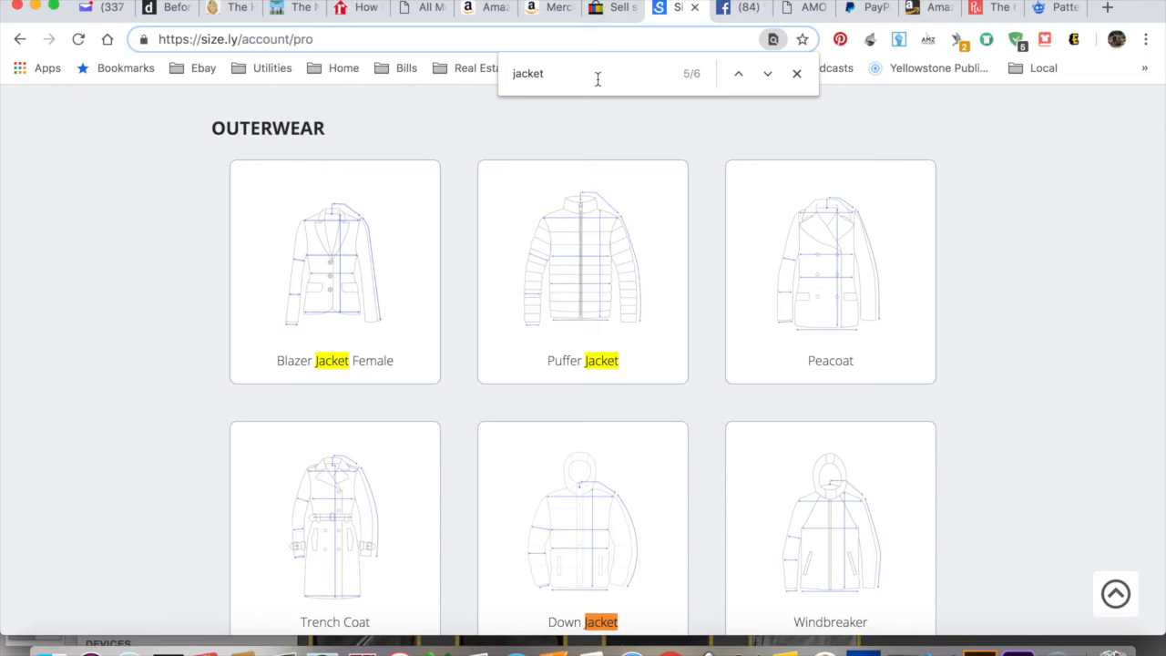
key(Return)
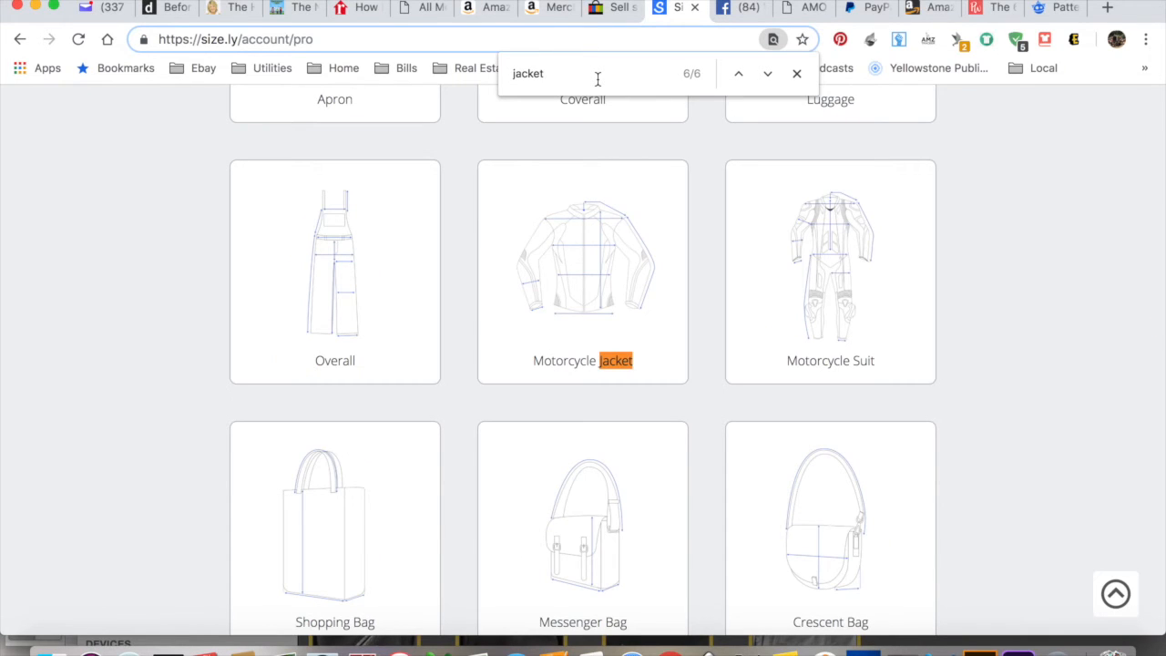
click(570, 244)
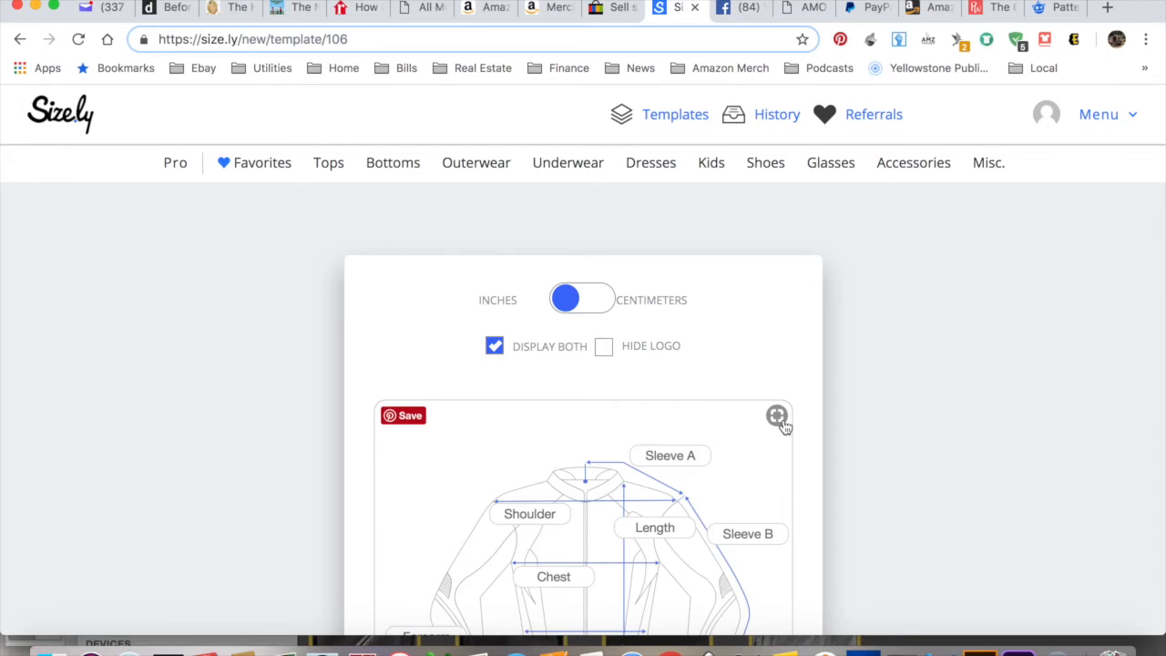
Enter the jacket's measurements for Waist as 26, Sleeve B as 24 and Sleeve A as 16.
scroll(782, 421, down, 5)
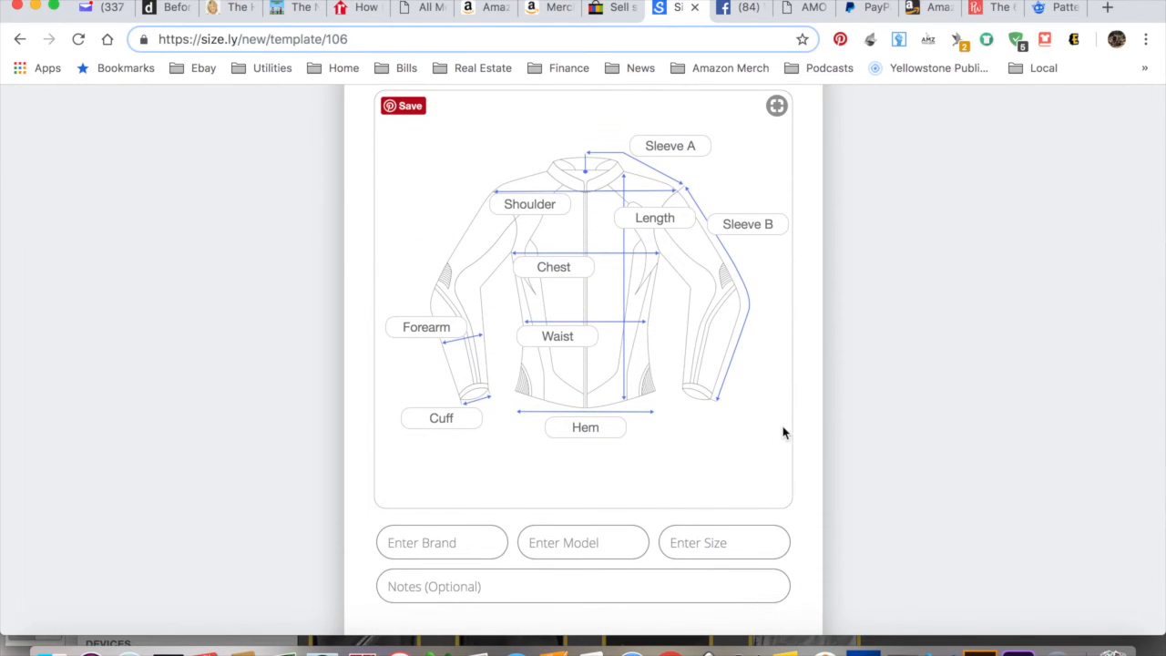
click(566, 339)
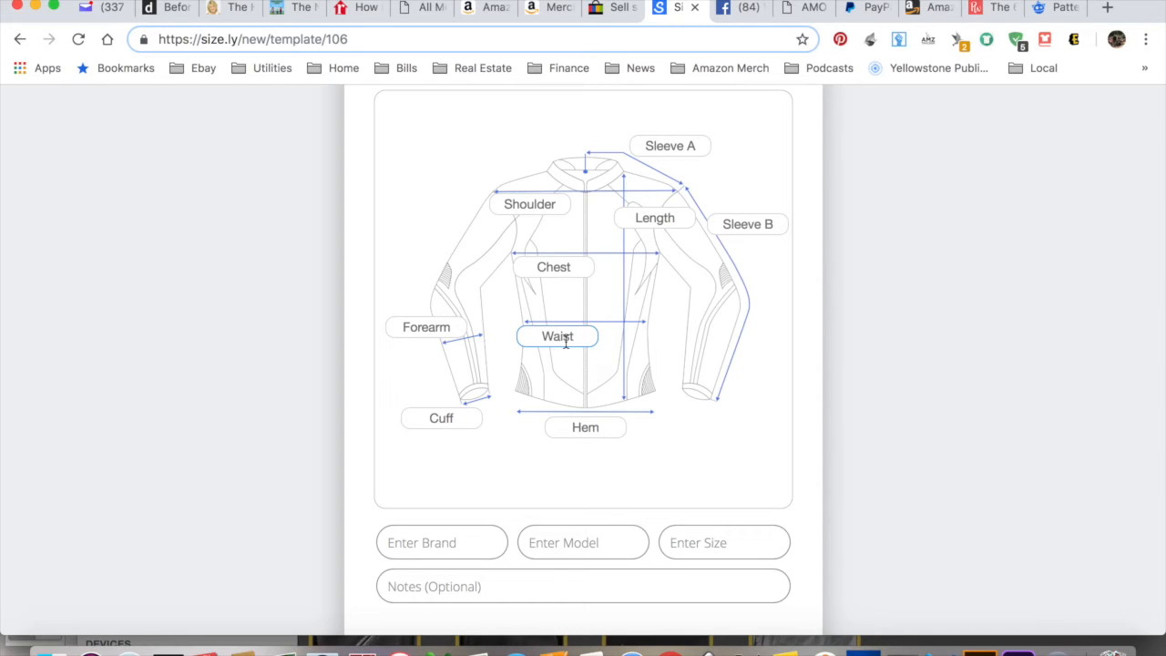
text(26)
click(747, 224)
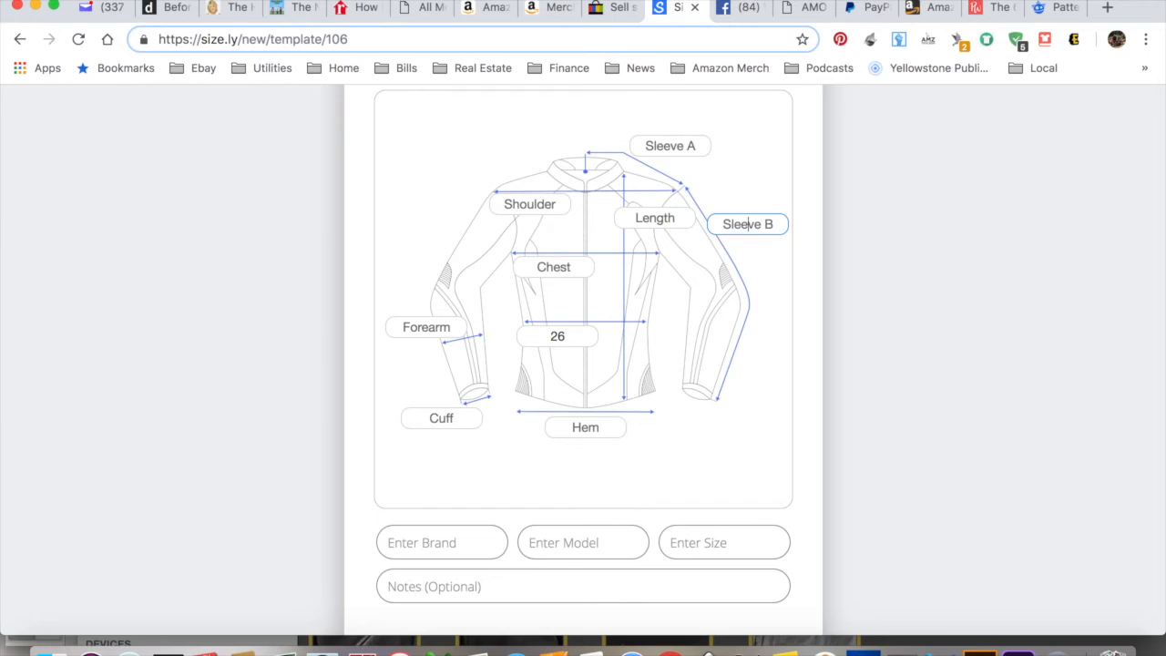
text(24)
click(671, 145)
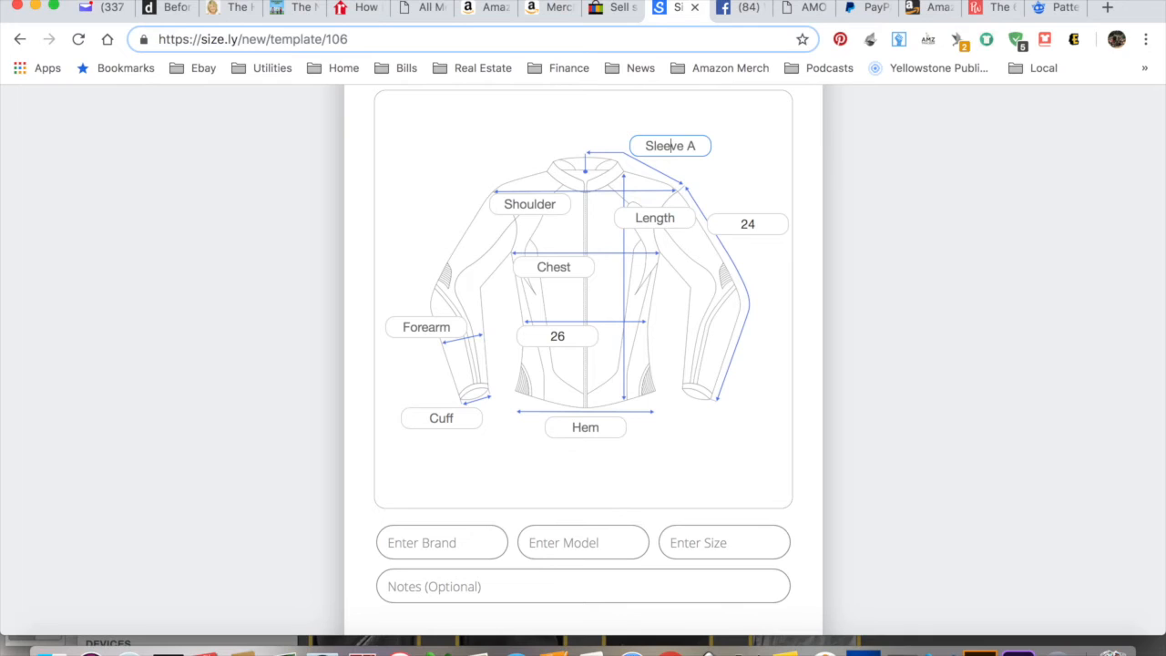
text(16)
Enter the jacket's measurements for Shoulder as 26, Length as 31 and Hem as 20.
click(532, 204)
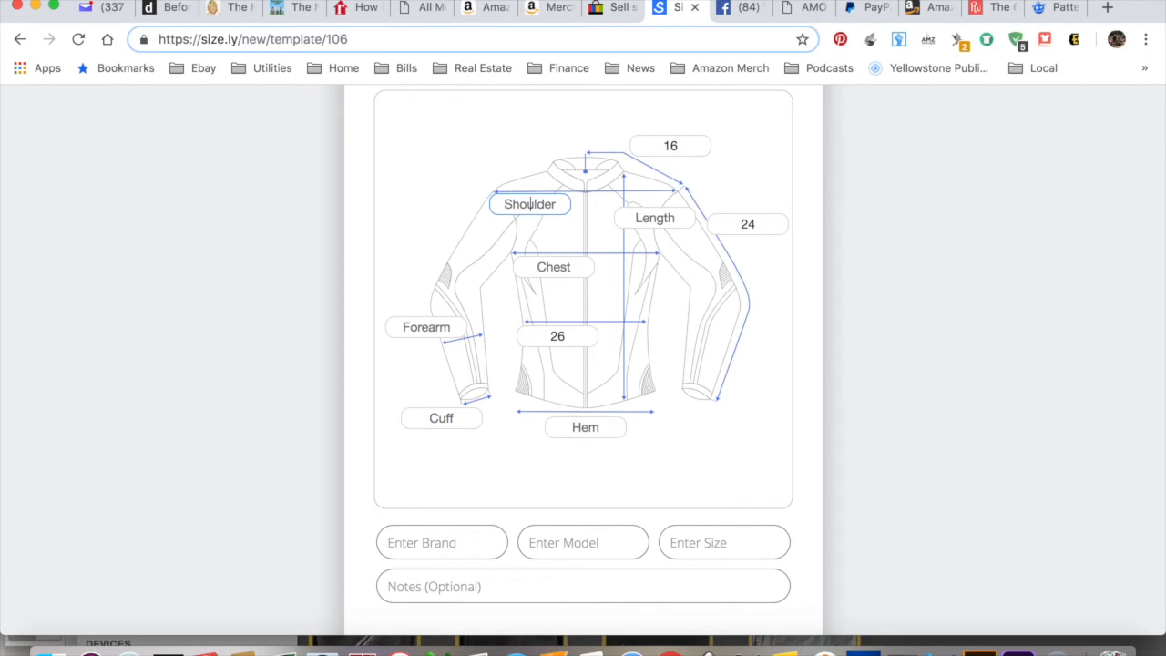
text(26)
click(655, 217)
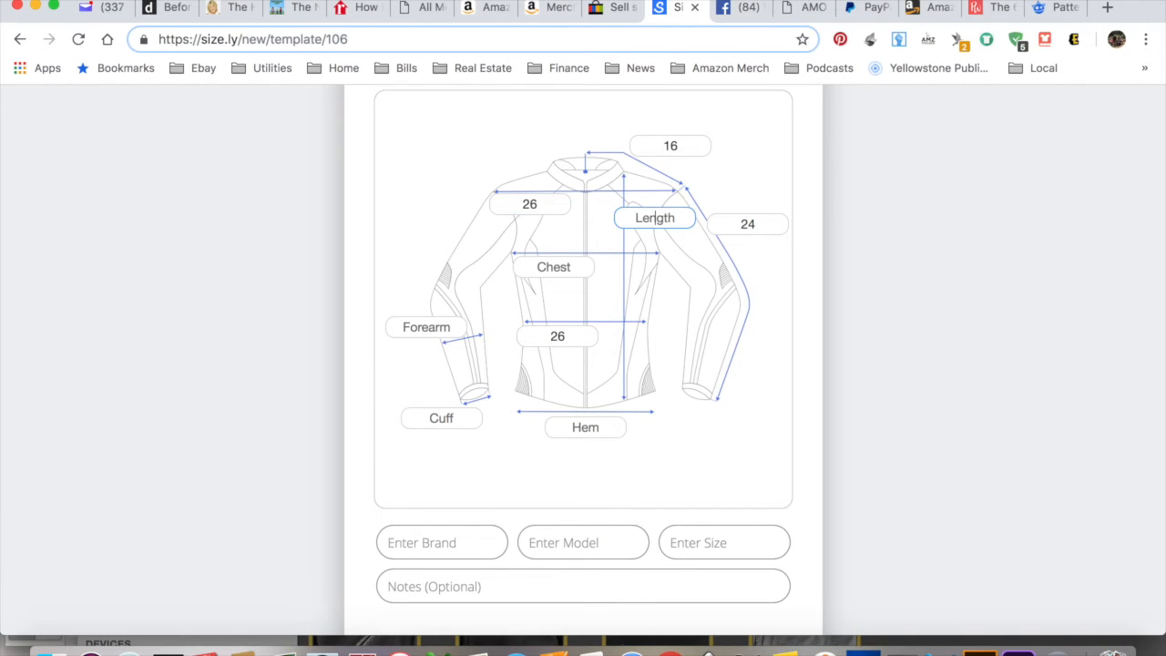
text(31)
click(585, 428)
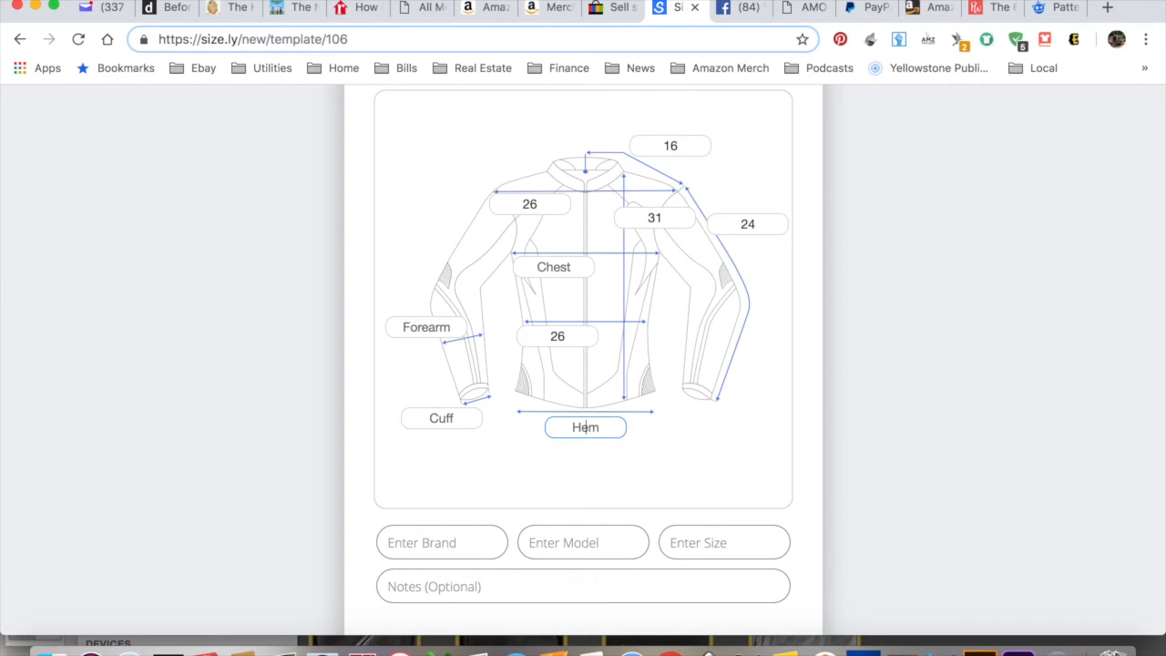
text(20)
Enter the jacket's measurements for Forearm as 9, Cuff as 4 and Chest as 28.
click(426, 327)
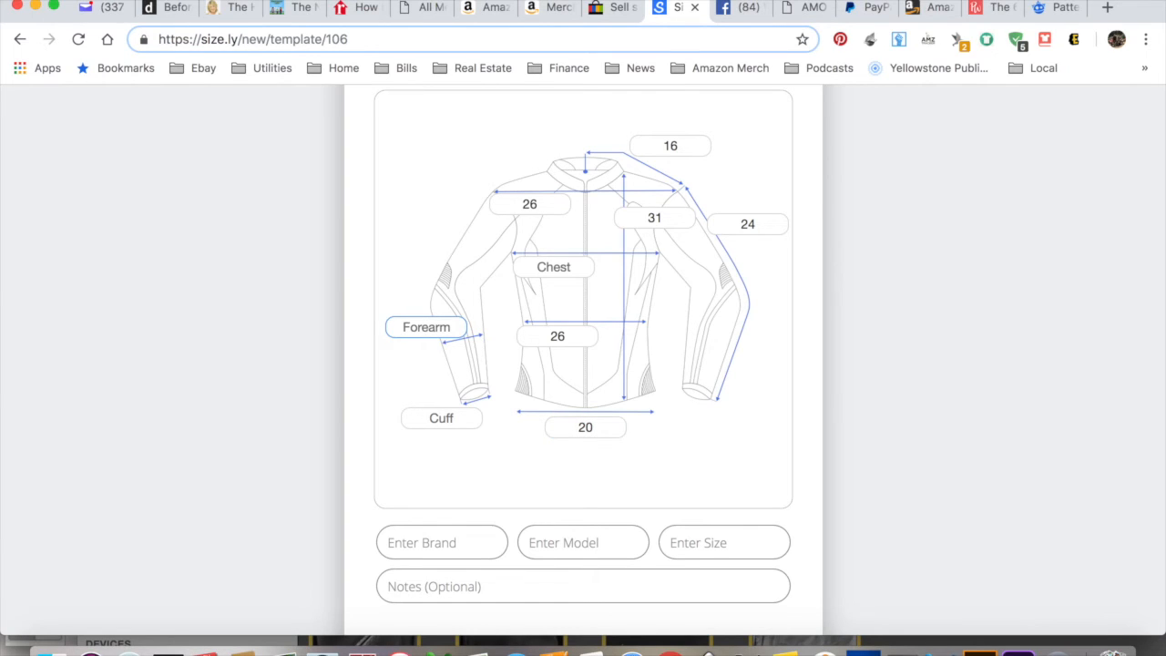
text(9)
click(442, 419)
text(4)
click(555, 267)
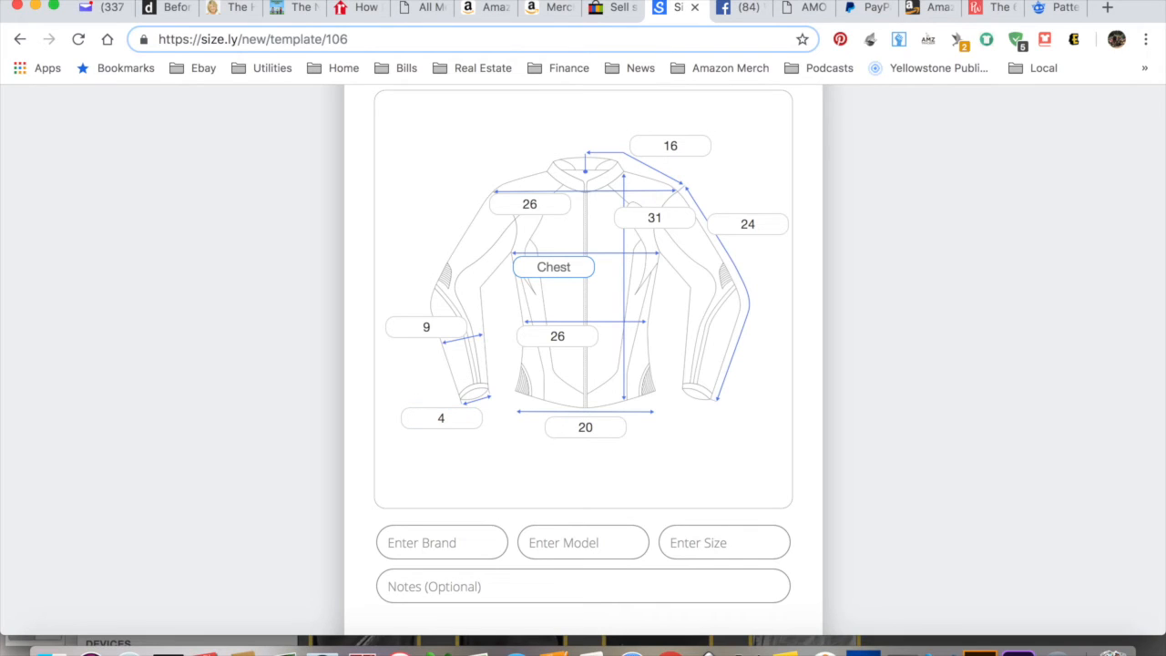
text(28)
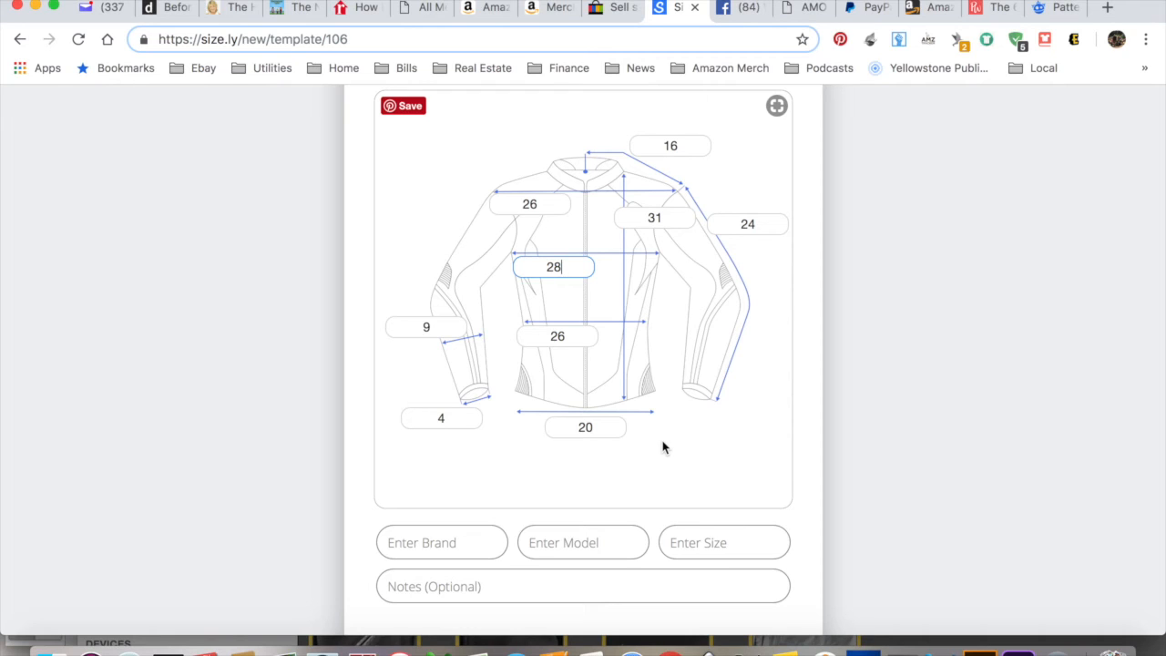
Fill in the brand as DeLong, the model as Letterman Jkt and the size as XL.
click(441, 540)
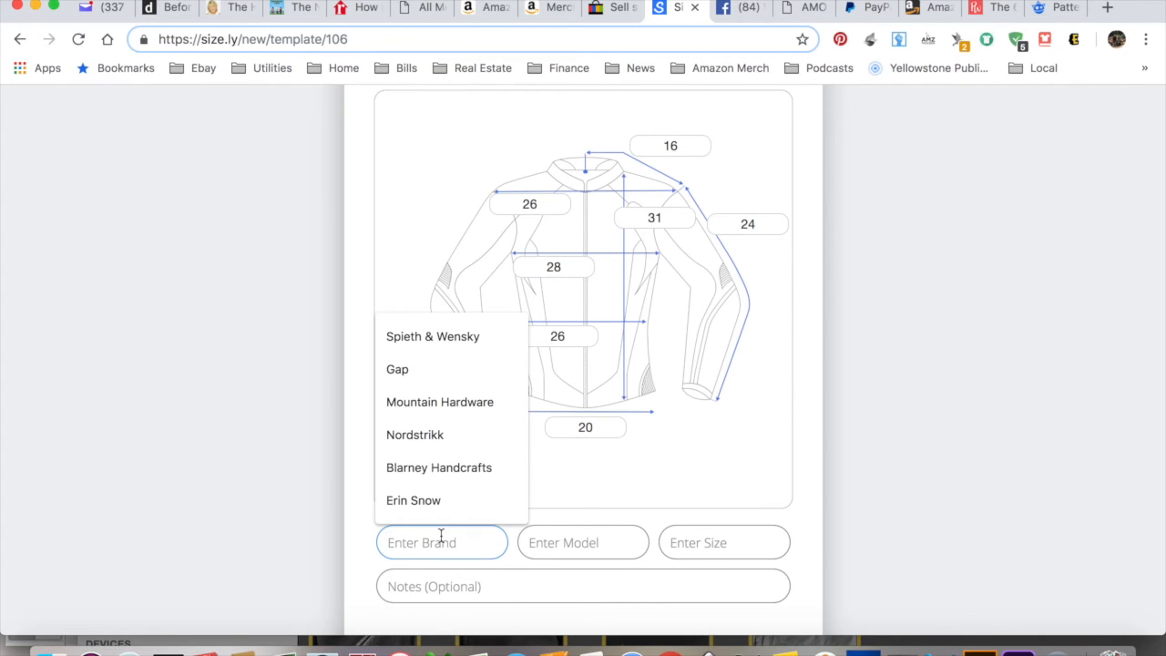
text(DeLong)
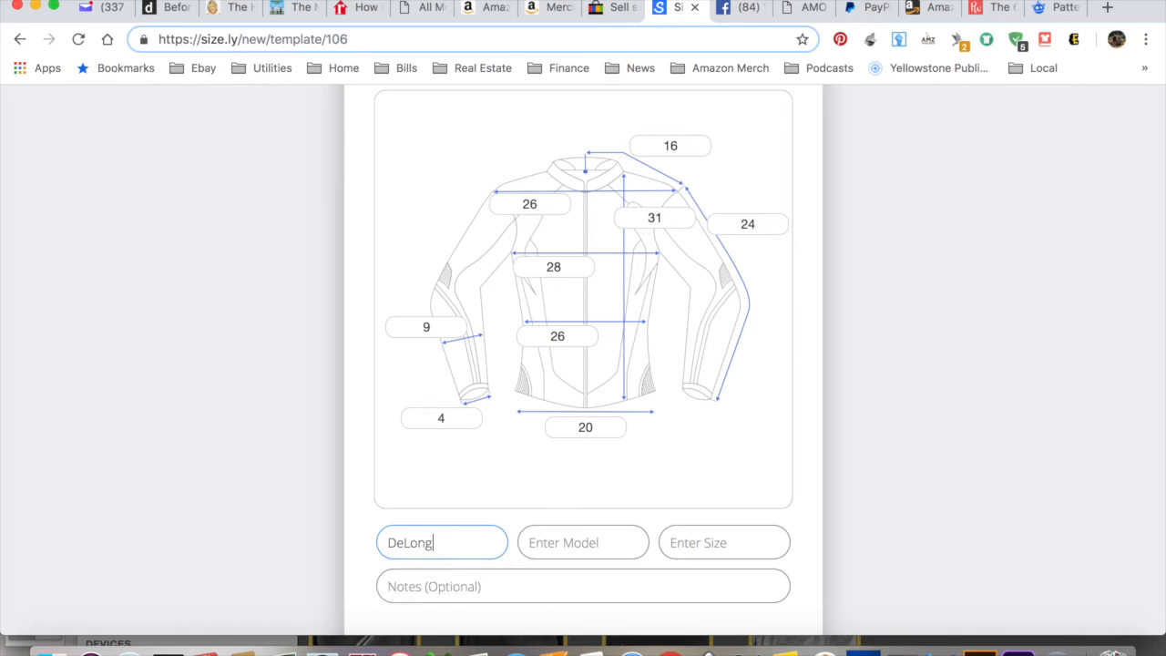
text(Letterman Jacke)
text(XL)
click(442, 537)
Generate the jacket's measurement diagram and copy its image link URL.
scroll(541, 567, down, 3)
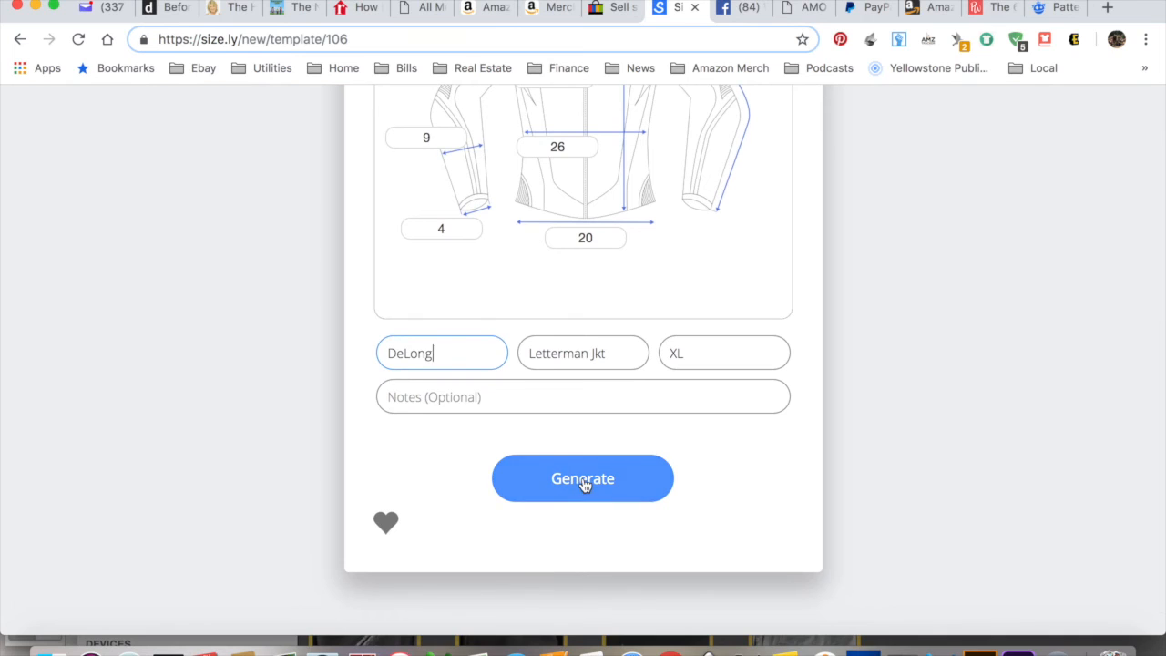
click(583, 483)
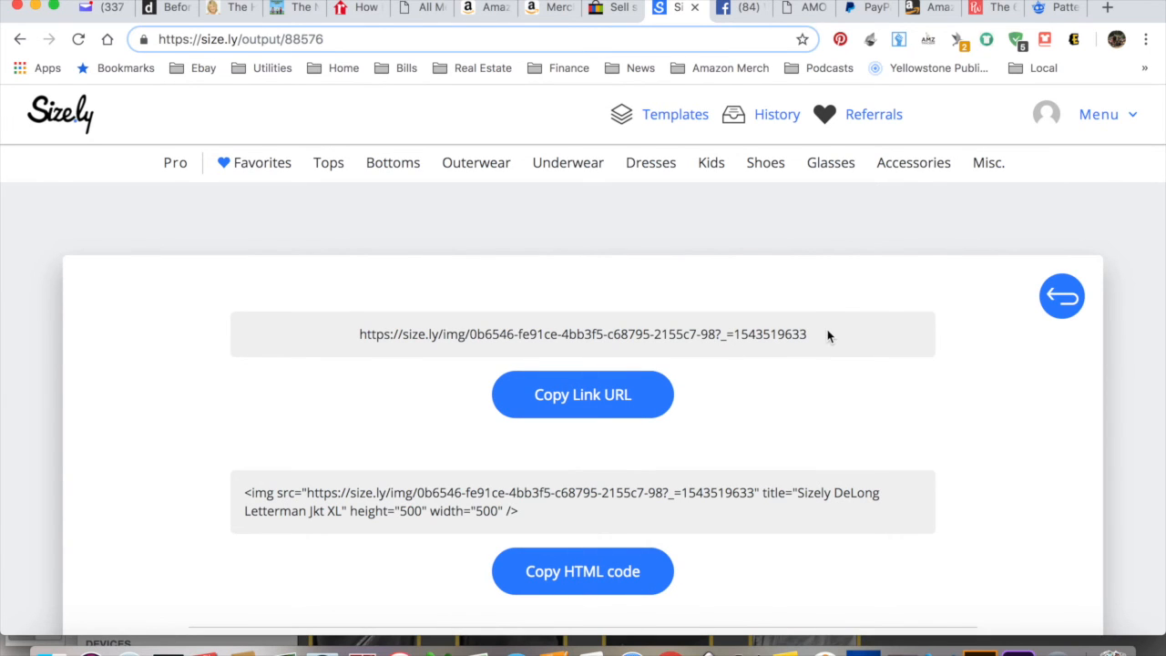
click(529, 323)
key(super+c)
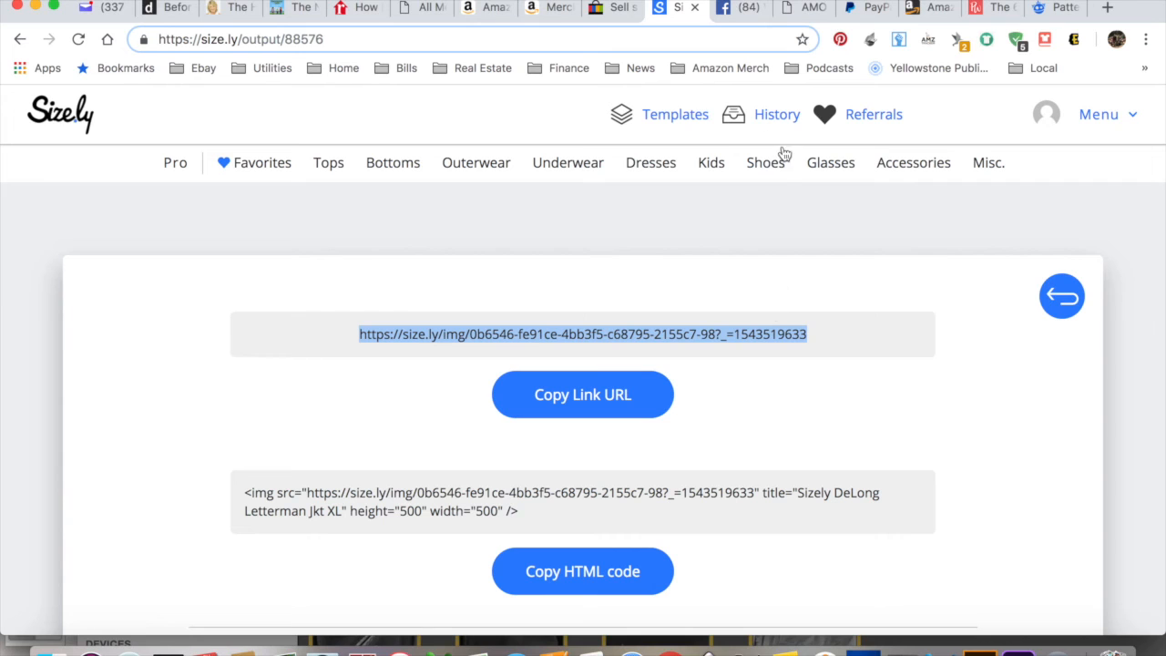
Switch to the eBay listing draft, import the diagram into the photos from the copied web address, and preview it.
click(616, 9)
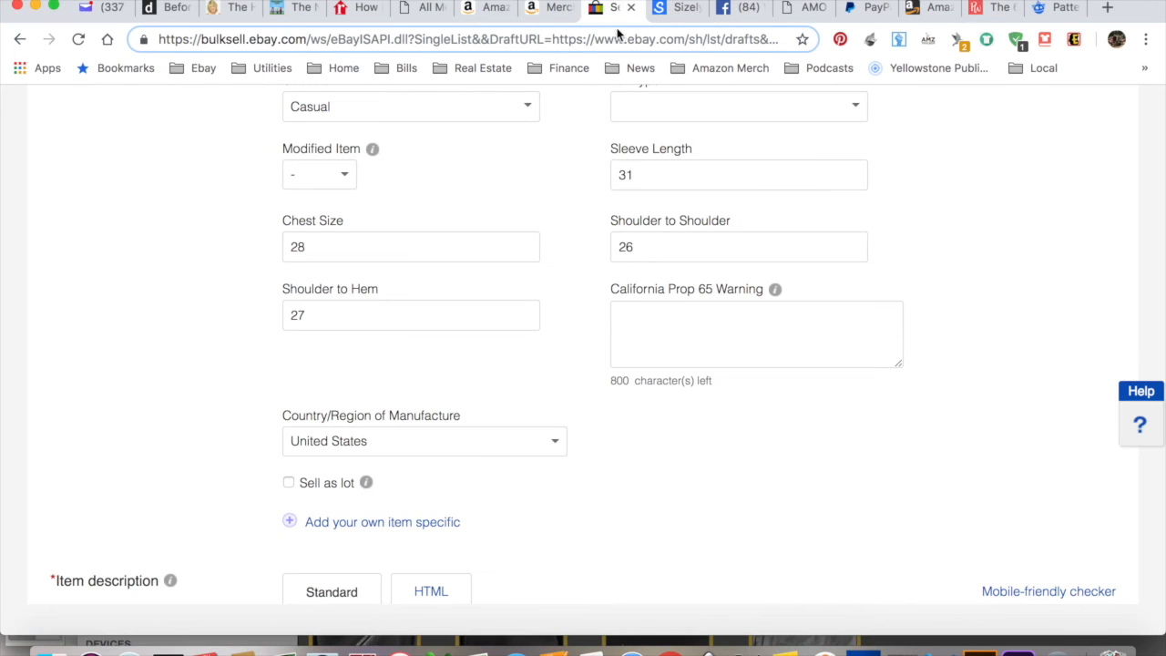
scroll(558, 334, up, 15)
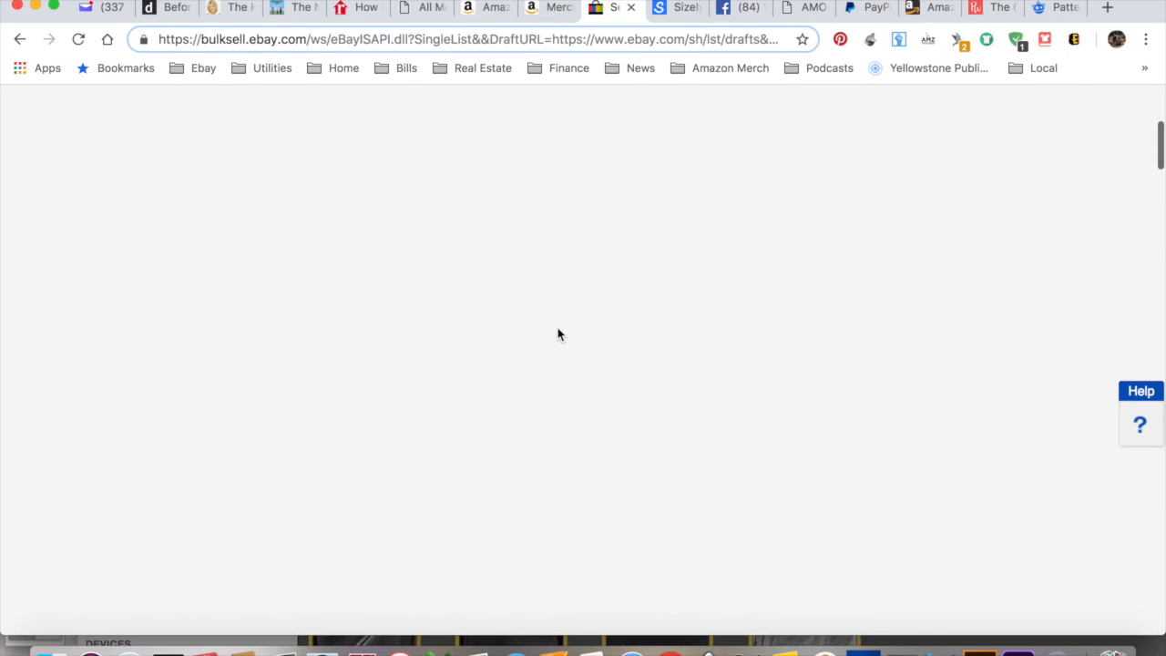
scroll(559, 334, down, 5)
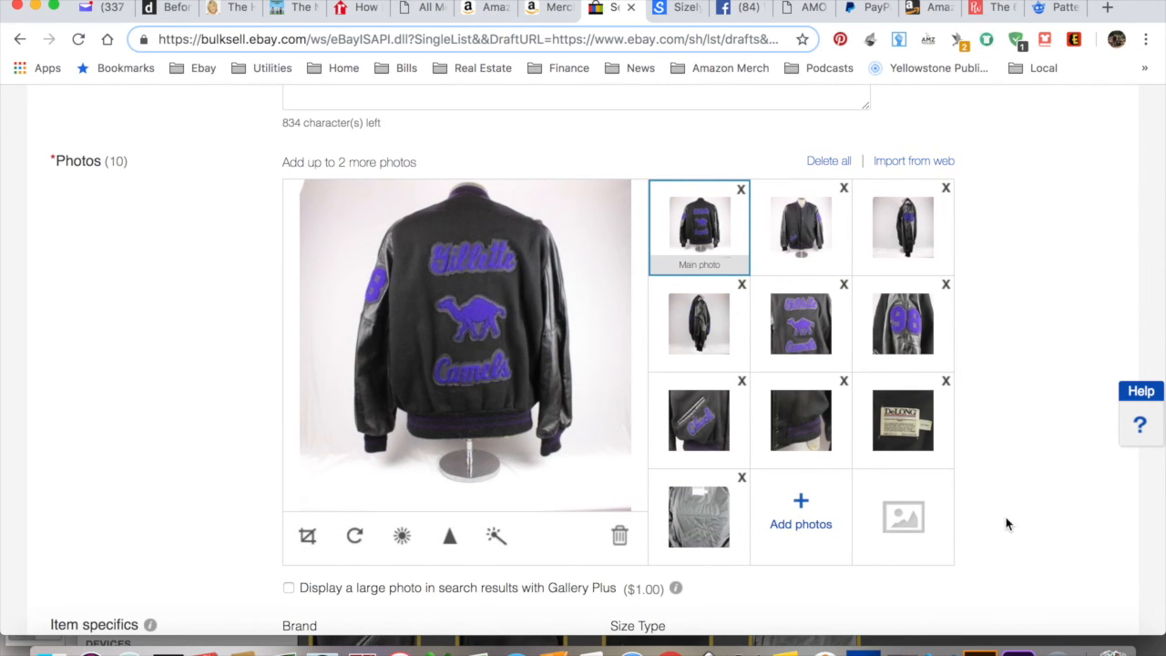
click(811, 230)
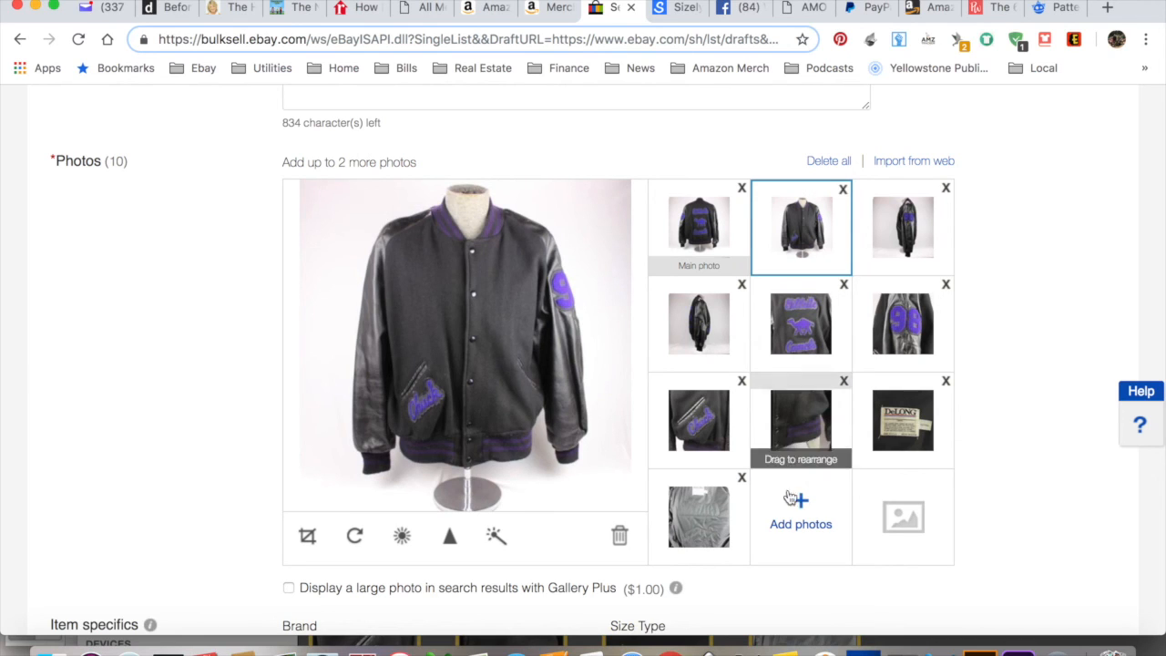
click(908, 163)
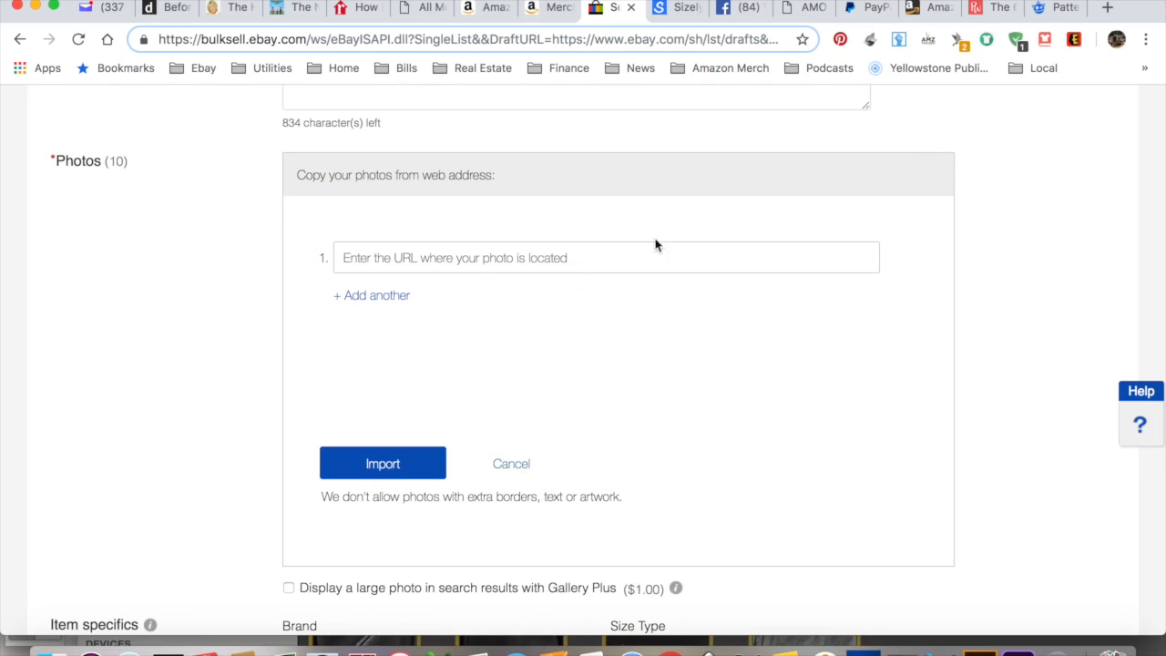
key(super+v)
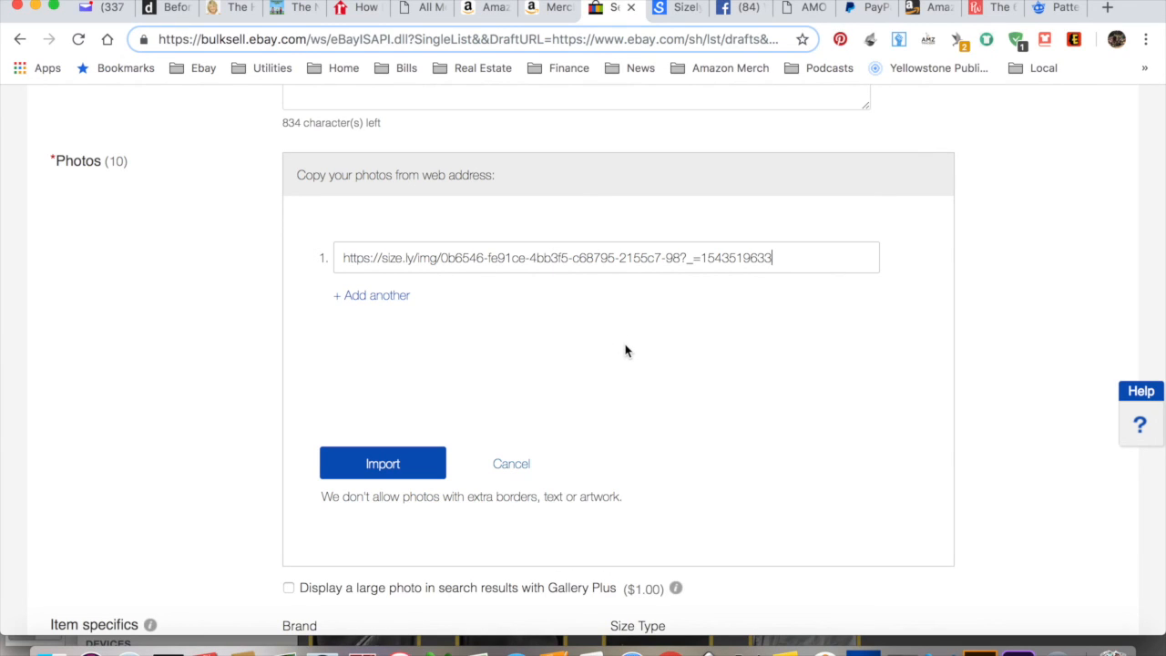
click(417, 465)
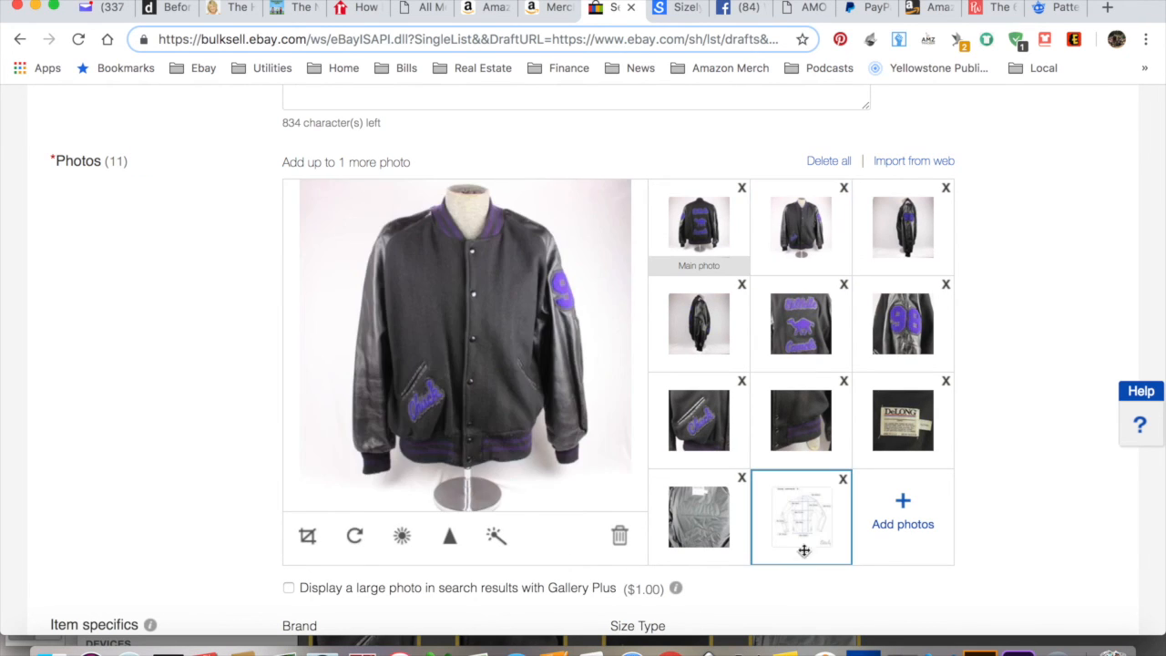
click(798, 527)
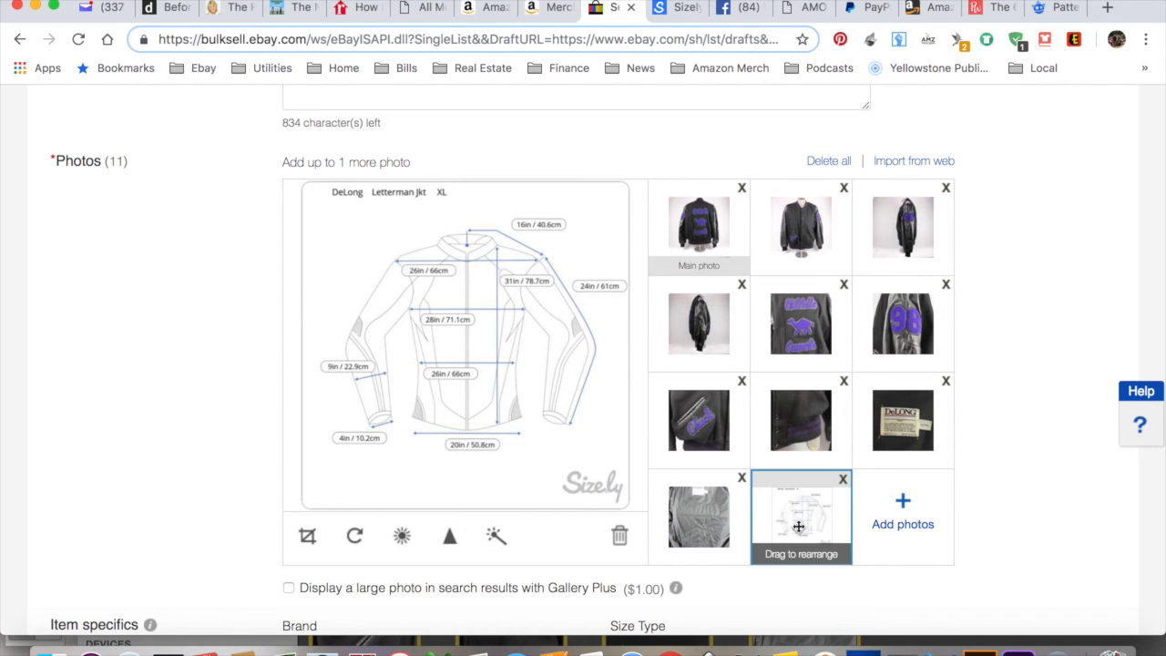
Add "Measurements in the last photo." to the item description and change the pet joke to "don't wear letterman jackets".
scroll(799, 527, down, 12)
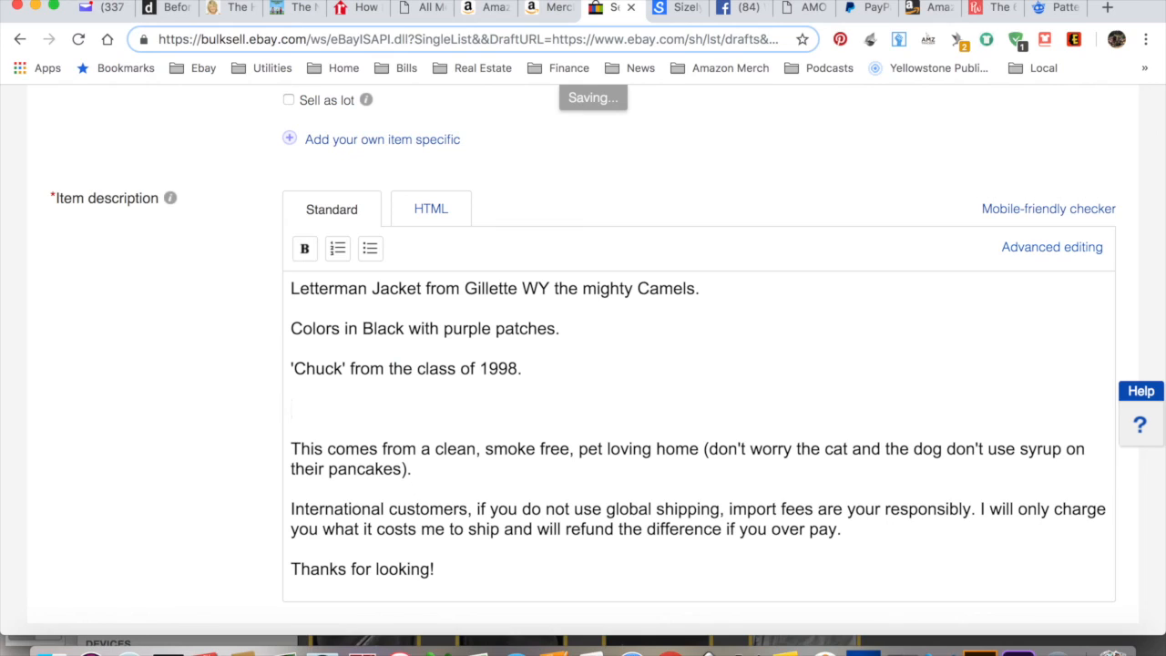
text(Measurement)
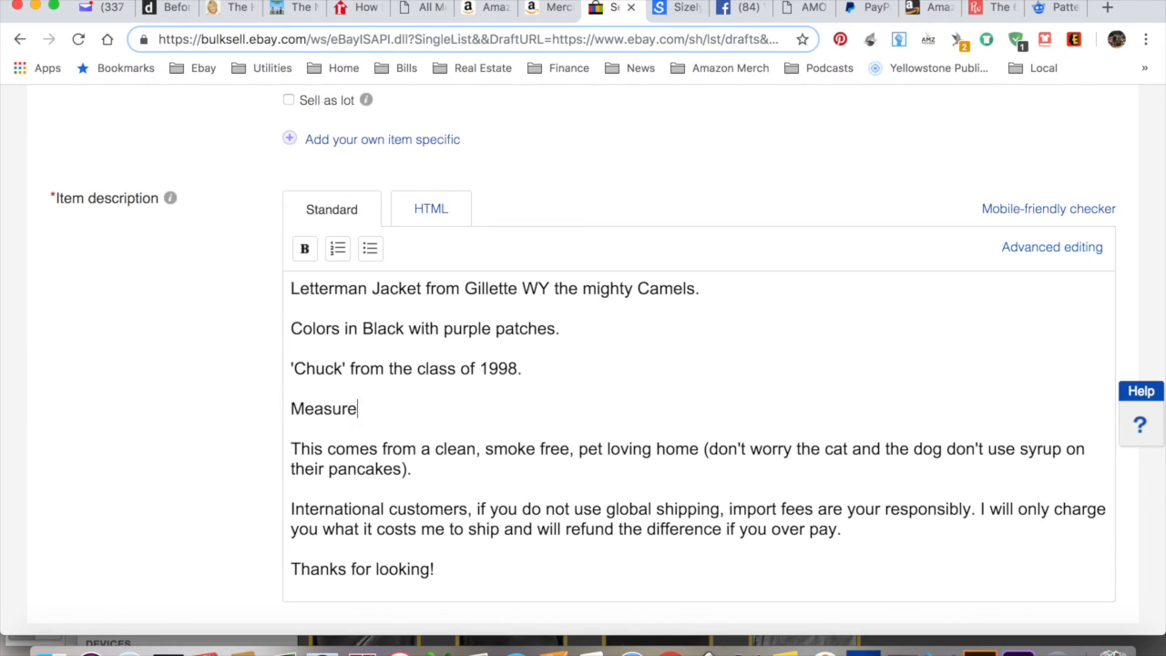
text(s in the last photo.)
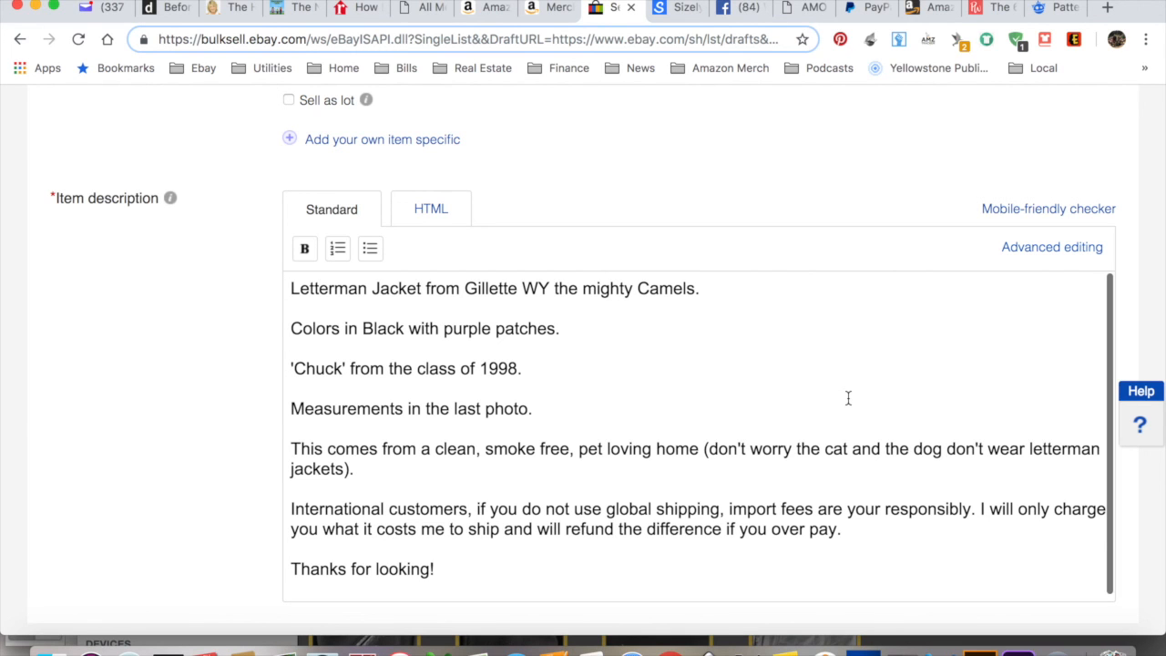
scroll(853, 216, up, 5)
scroll(853, 216, up, 10)
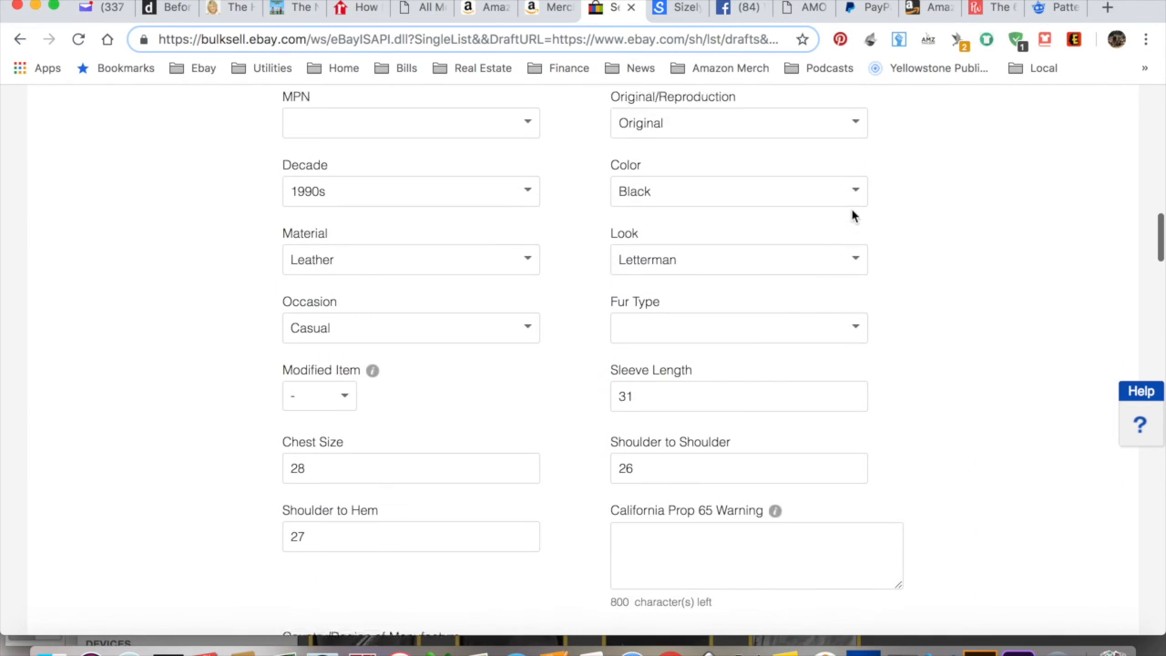
scroll(853, 216, down, 2)
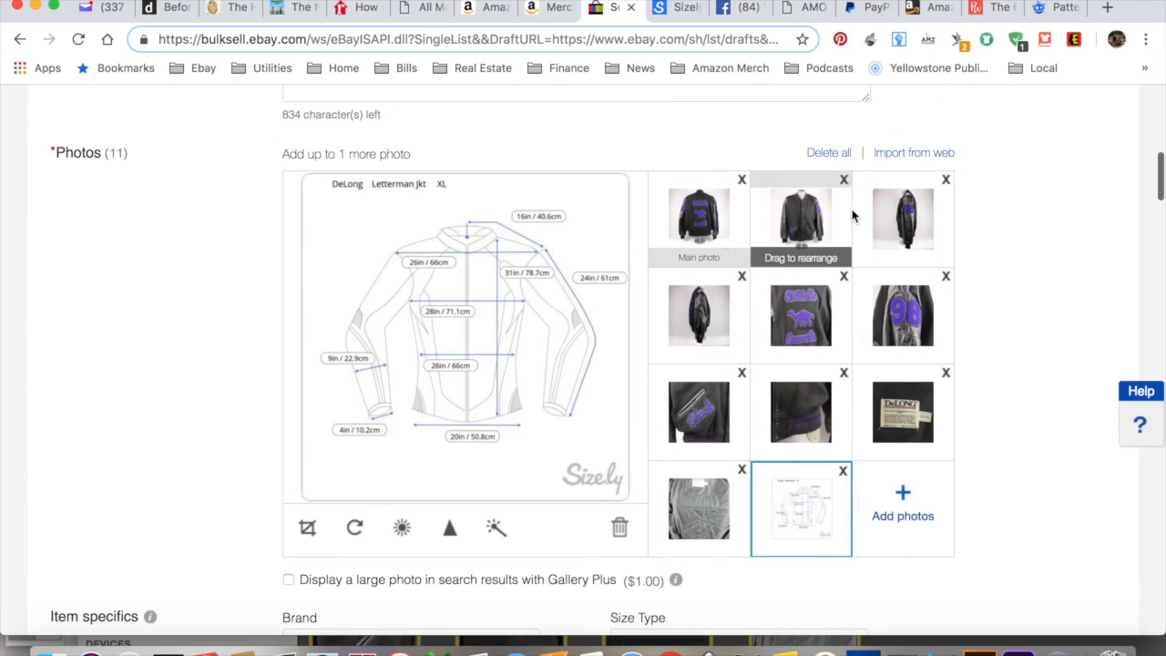